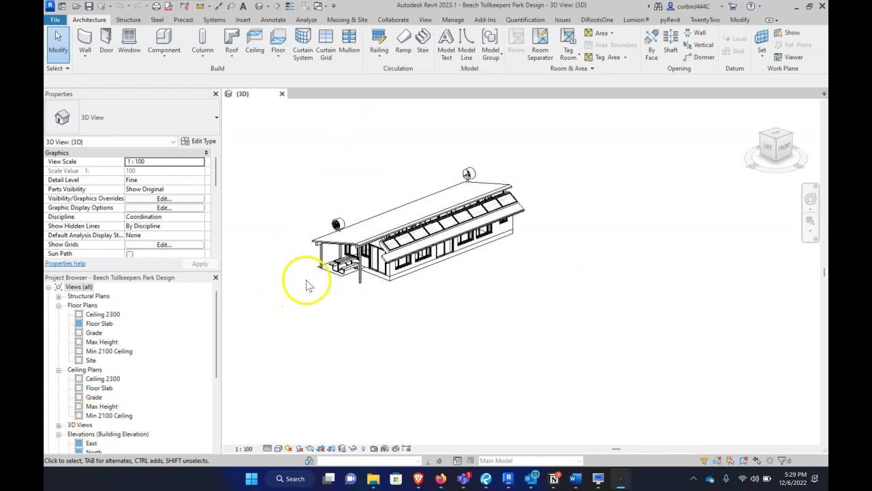
Open the Ceiling 2300 floor plan from the Project Browser's Floor Plans list
left_click(99, 315)
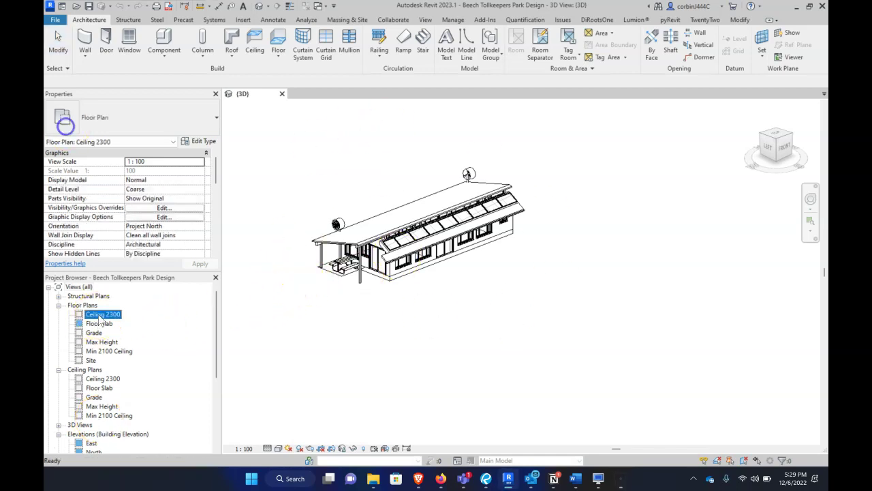
double_click(97, 315)
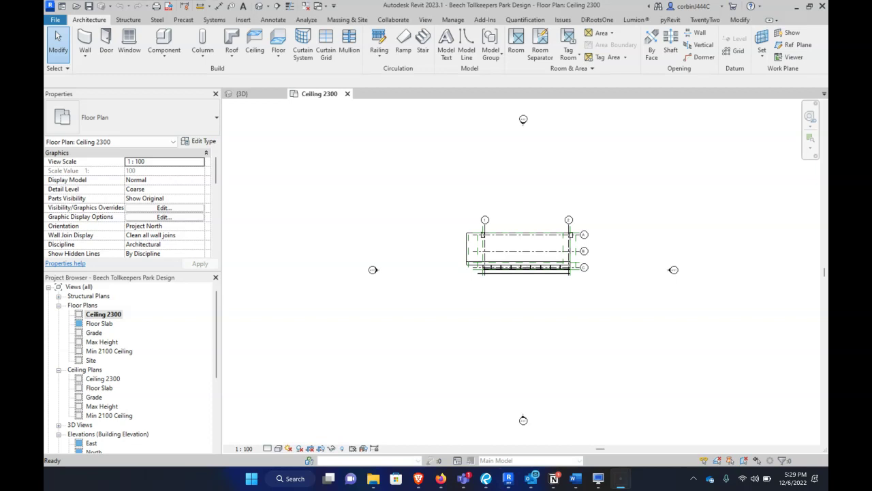
Place a perspective camera with its eye left of the cabin and its target beyond it
left_click(427, 20)
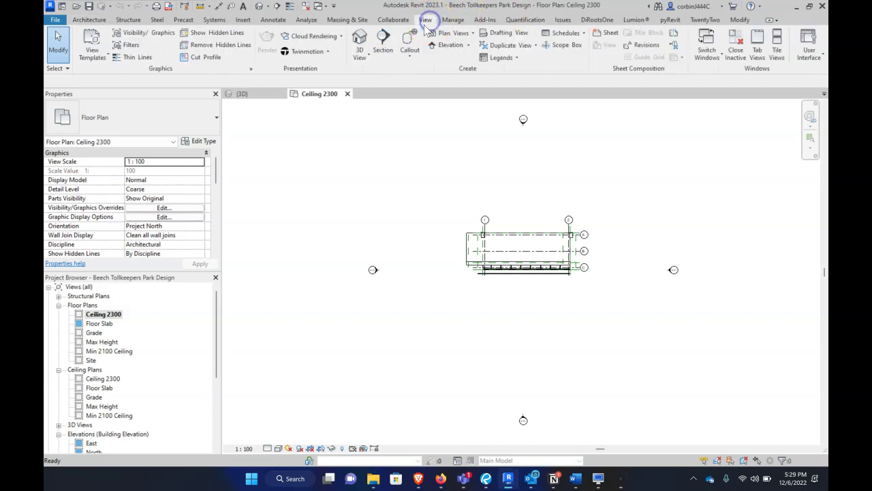
left_click(367, 60)
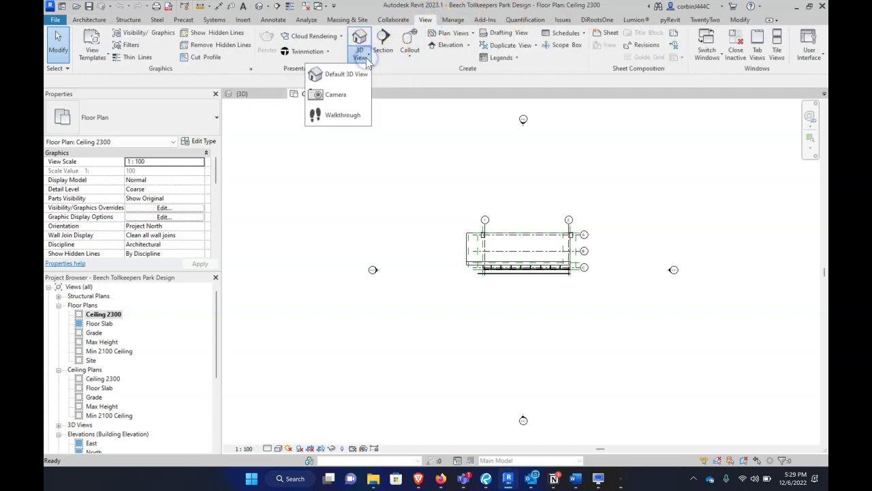
left_click(347, 97)
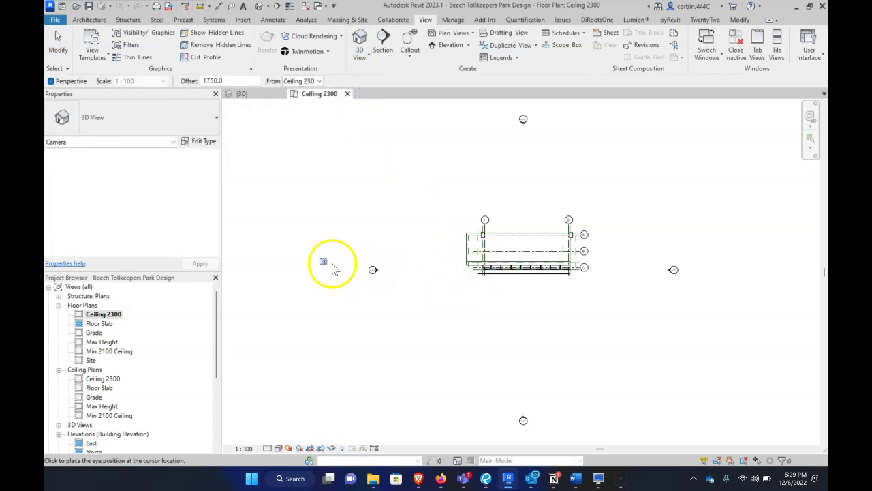
left_click(316, 259)
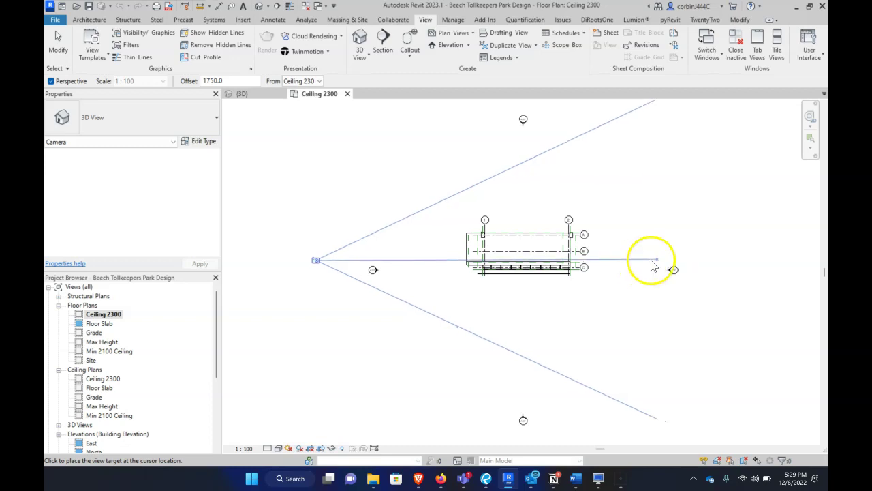
left_click(671, 265)
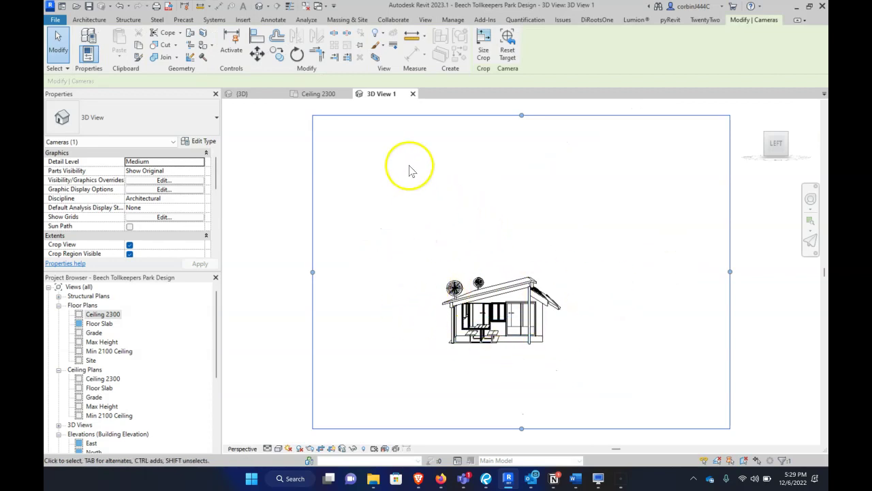
Show the 3D View 1 camera in the Ceiling 2300 plan and drag it closer to the cabin
left_click(327, 93)
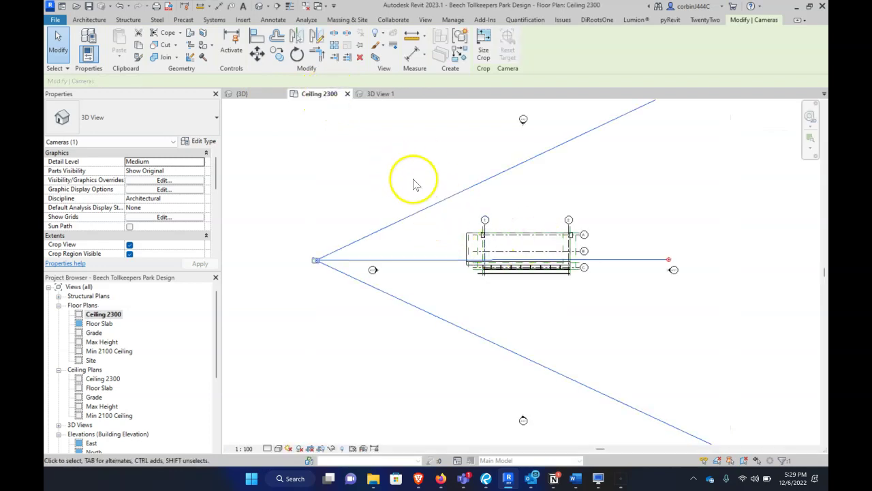
left_click(408, 175)
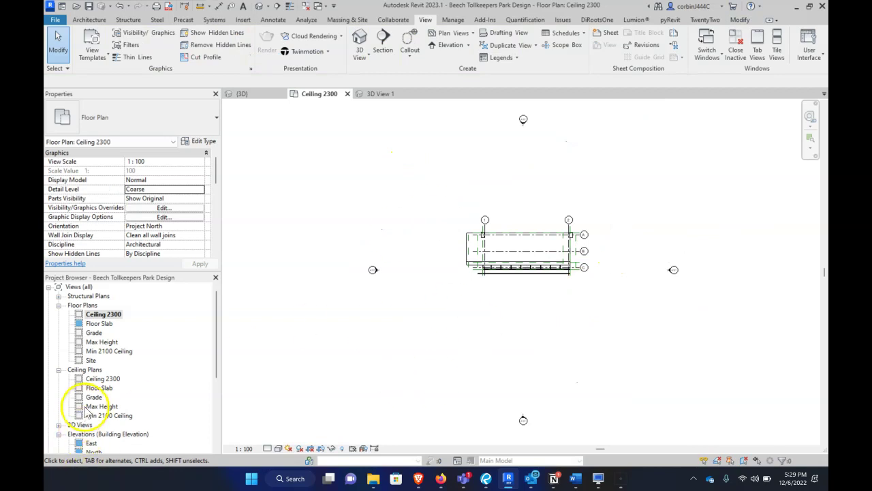
scroll(62, 416, "down", 2)
left_click(58, 370)
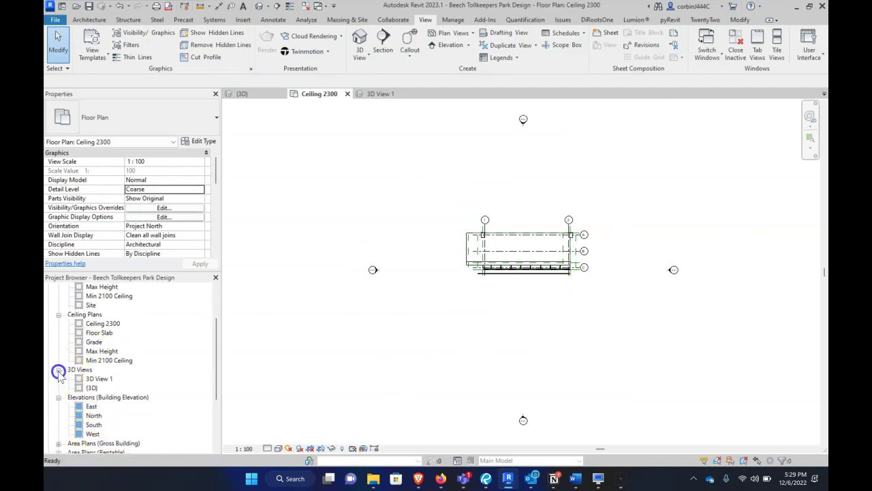
left_click(98, 379)
right_click(96, 380)
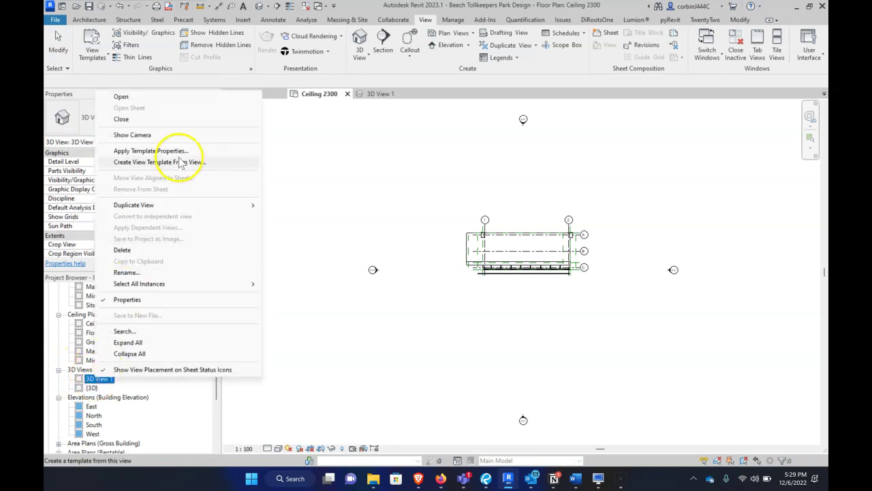
left_click(136, 135)
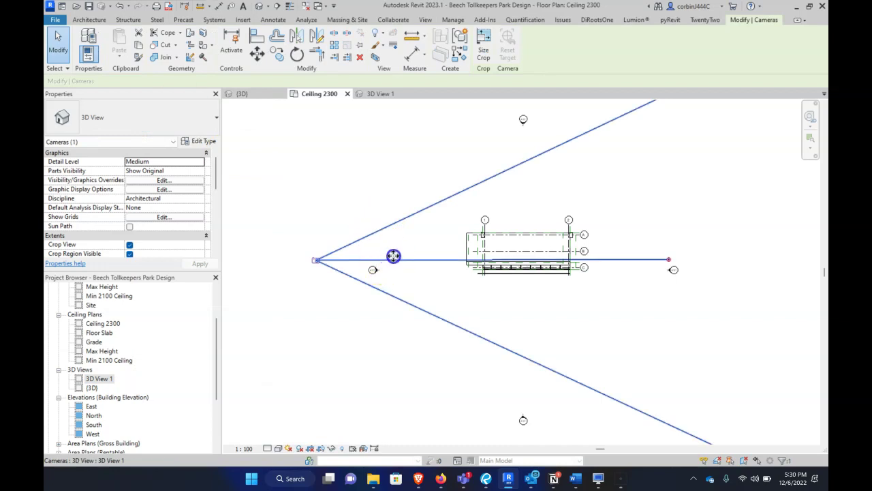
left_click_drag(393, 256, 432, 251)
left_click(377, 94)
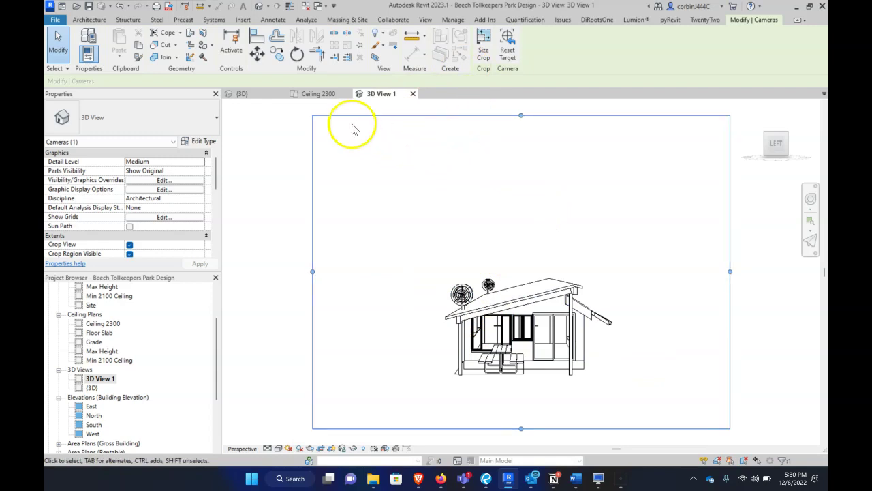
Turn on Section Box for 3D View 1 and adjust its front face
scroll(135, 232, "down", 3)
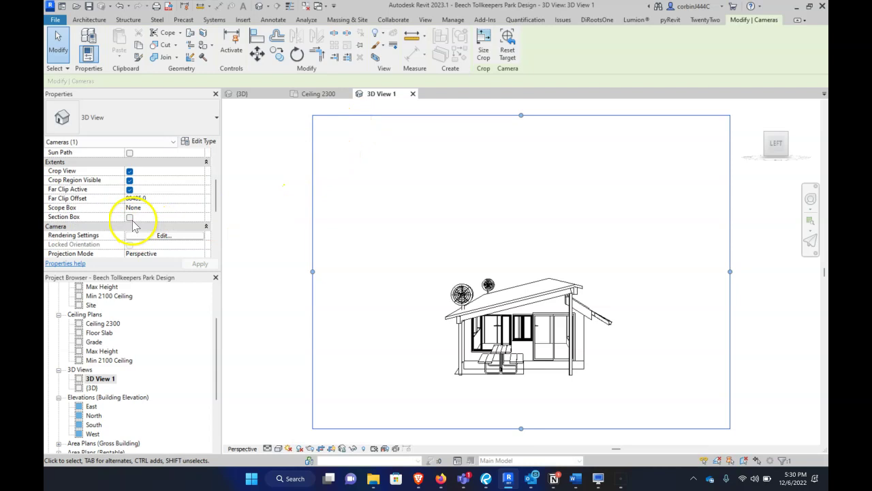
left_click(130, 217)
mouse_move(351, 243)
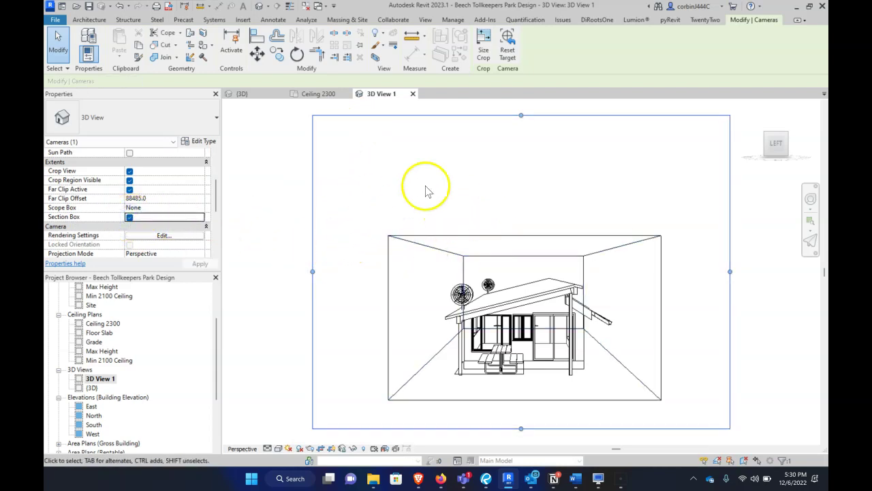
left_click(451, 234)
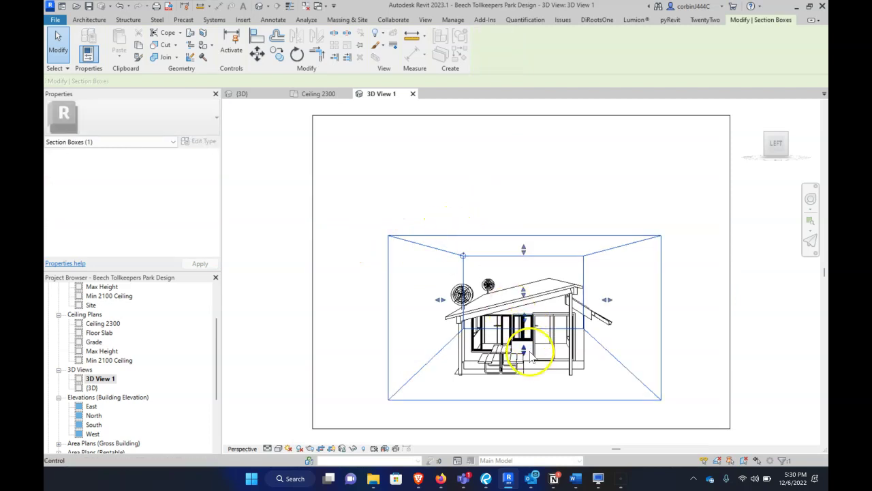
left_click_drag(528, 353, 525, 349)
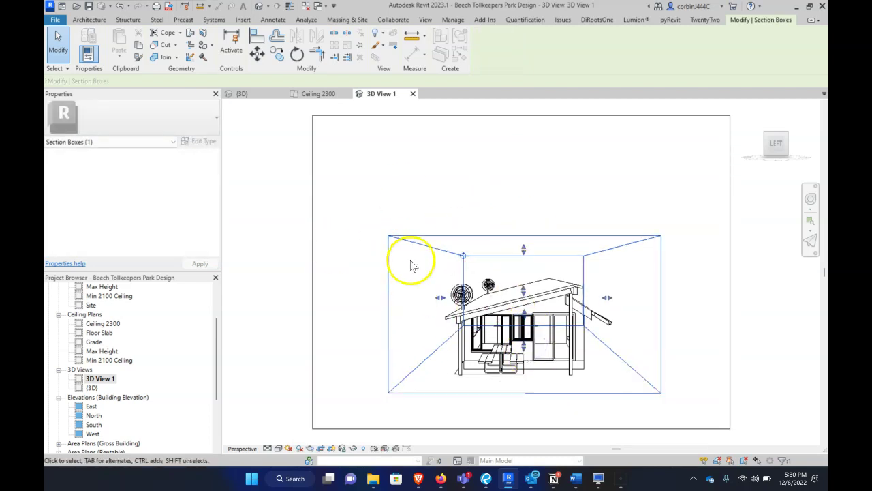
left_click(322, 94)
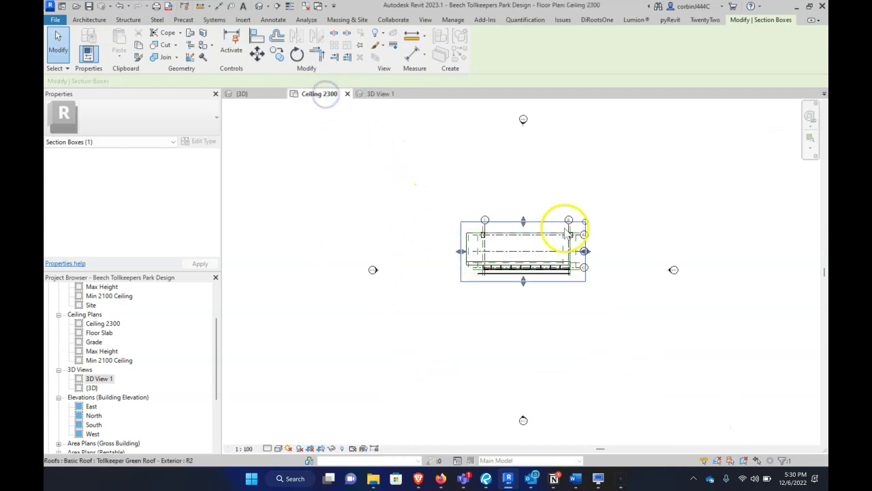
left_click(564, 199)
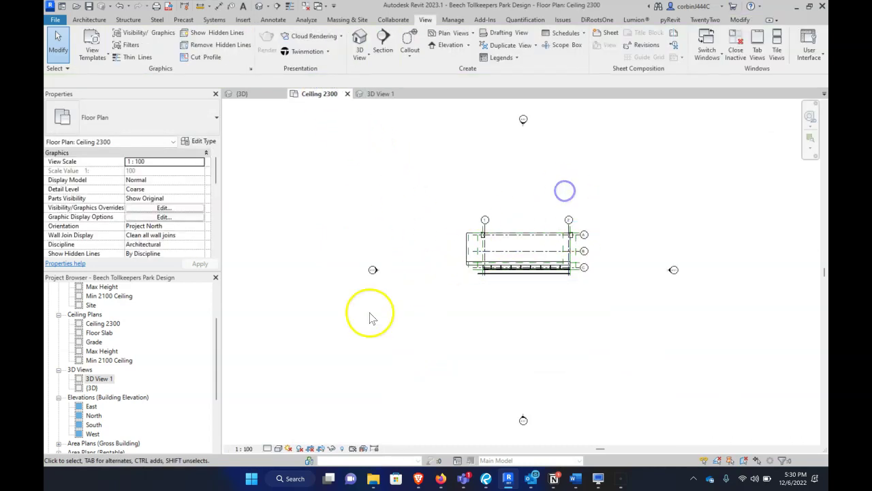
Show the section box in the Ceiling 2300 plan and pull its left face into the cabin
right_click(101, 380)
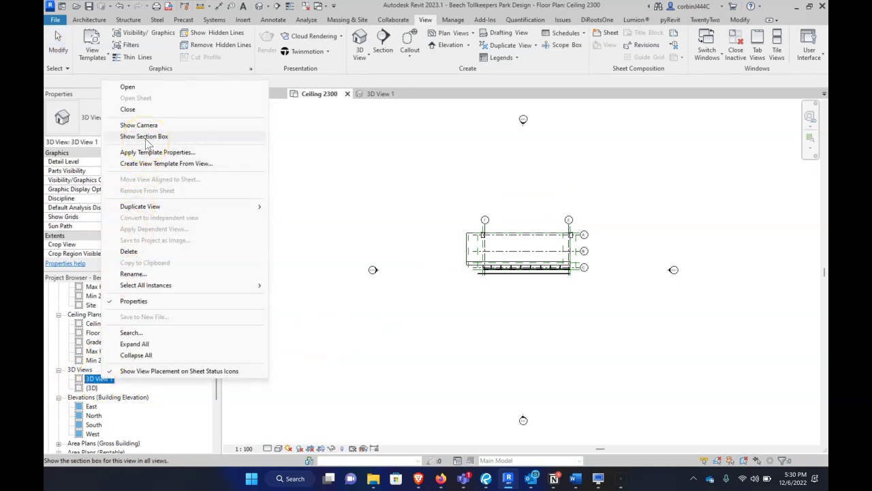
left_click(145, 136)
scroll(554, 231, "up", 4)
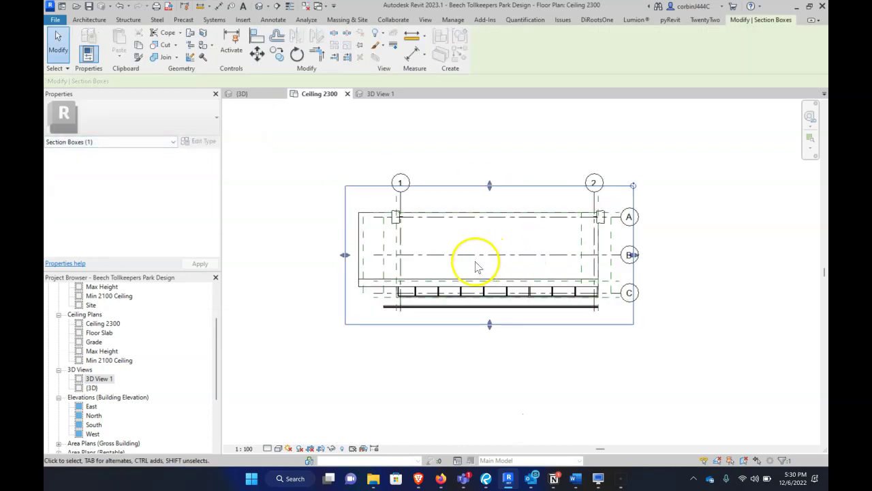
scroll(460, 267, "up", 1)
left_click_drag(327, 254, 470, 254)
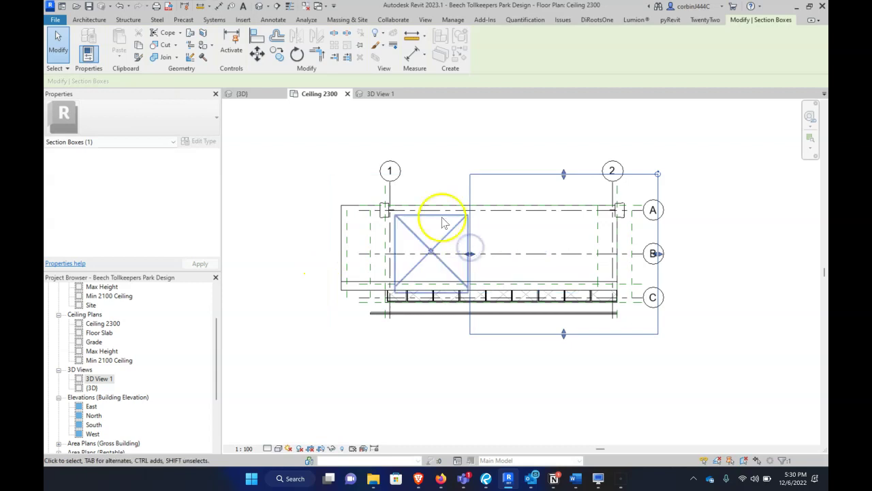
left_click(385, 96)
Change the 3D View 1 camera's Eye Elevation in Properties to 1828.8
left_click(621, 364)
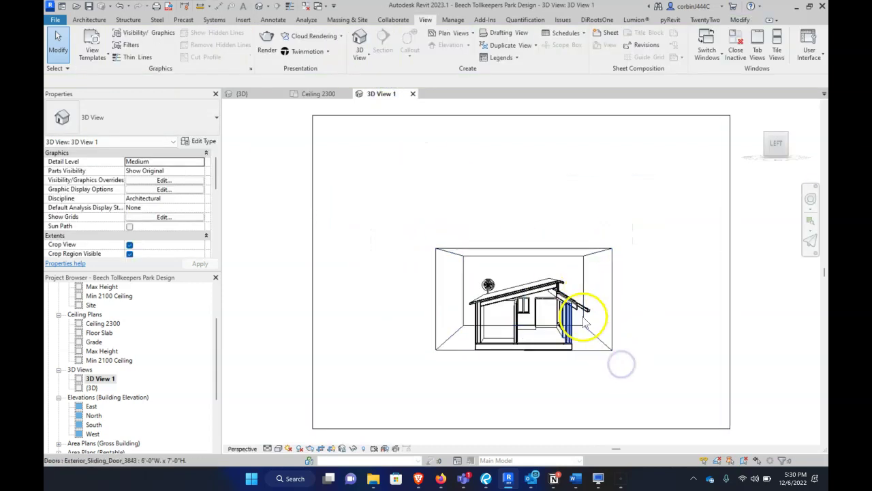
scroll(563, 360, "up", 4)
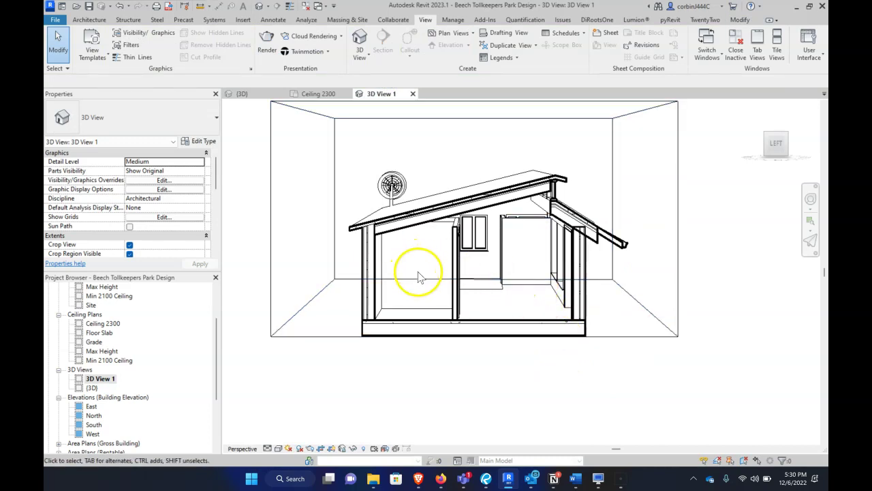
scroll(417, 252, "down", 1)
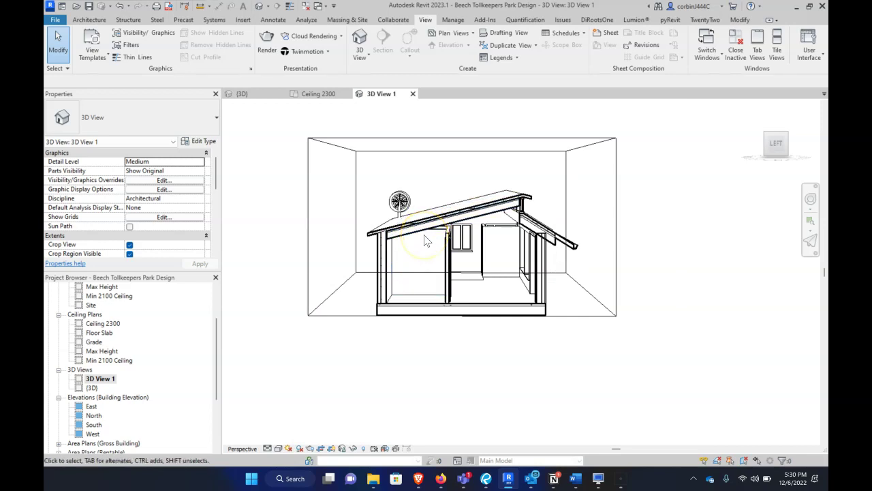
scroll(136, 208, "down", 5)
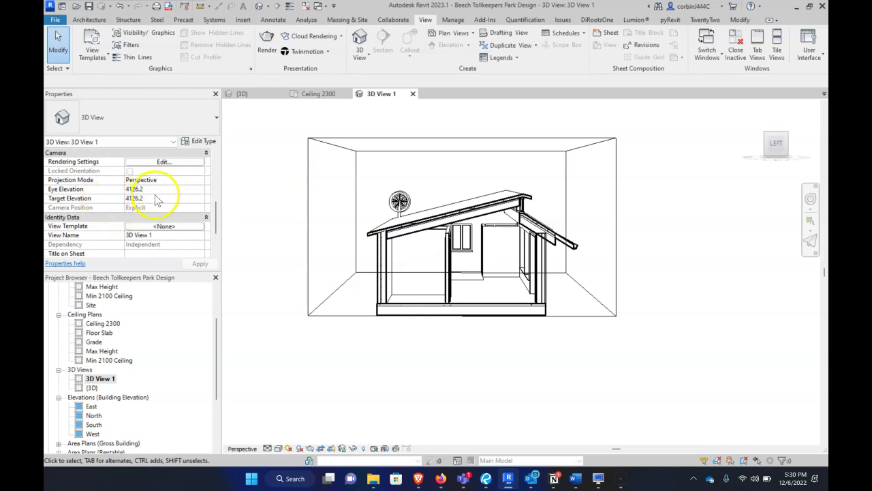
left_click(155, 190)
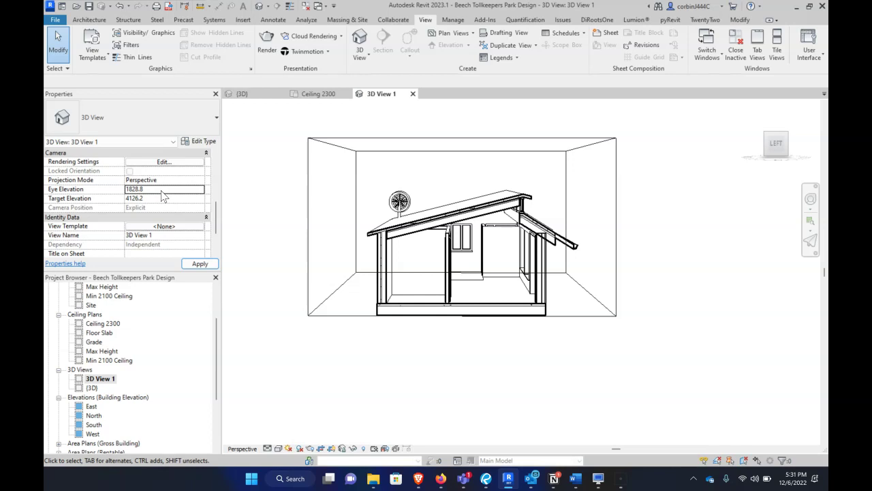
left_click(200, 263)
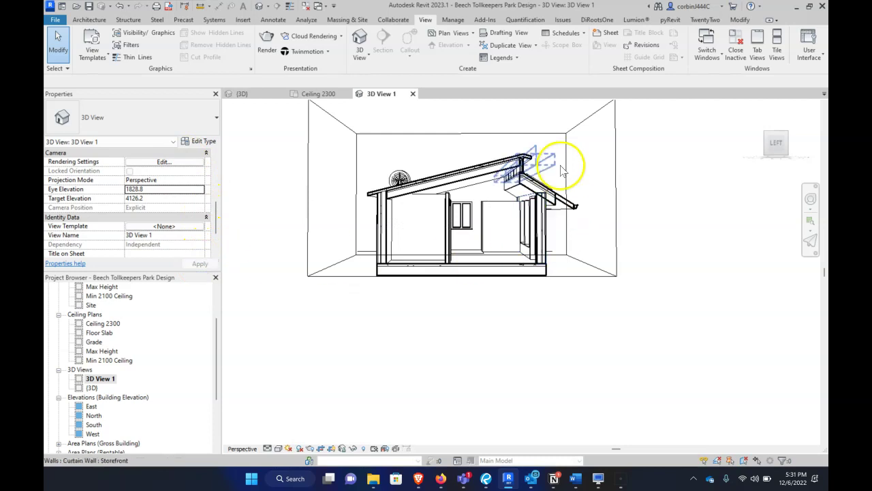
scroll(380, 321, "down", 1)
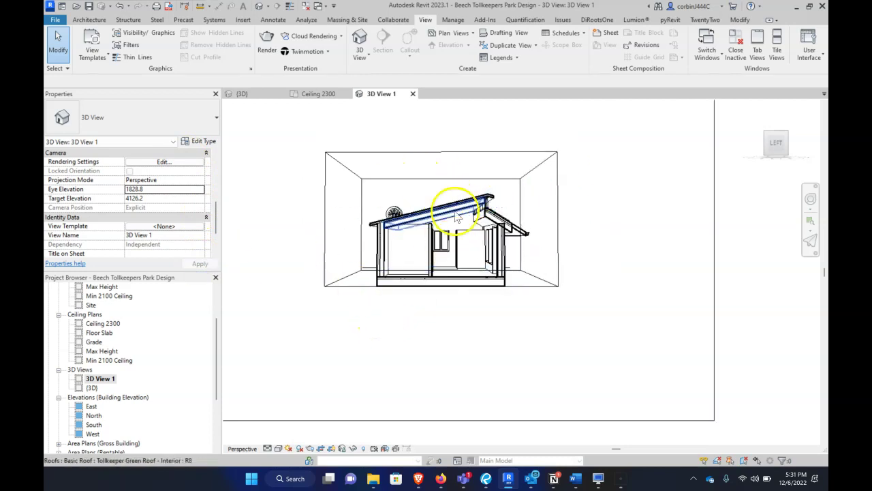
scroll(477, 214, "up", 2)
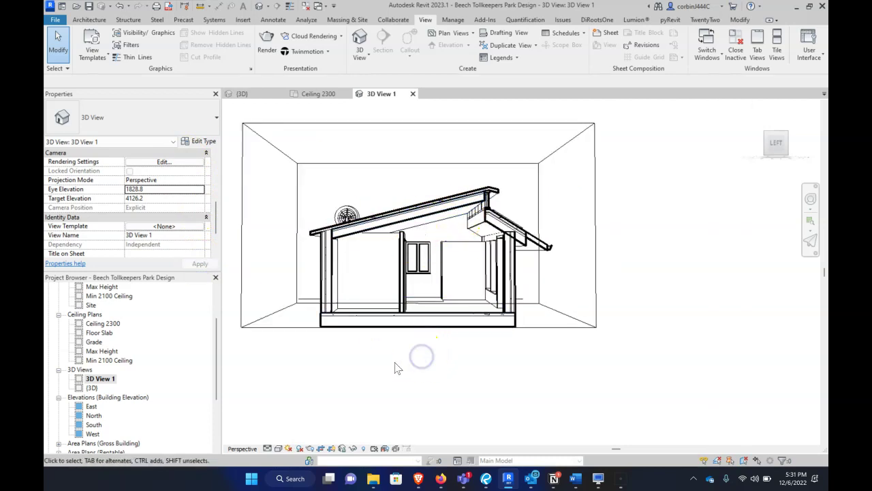
left_click(279, 448)
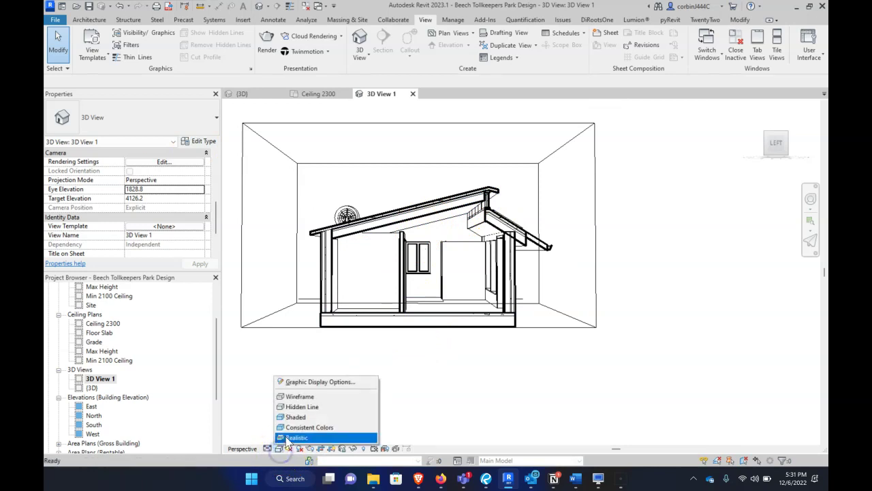
left_click(290, 440)
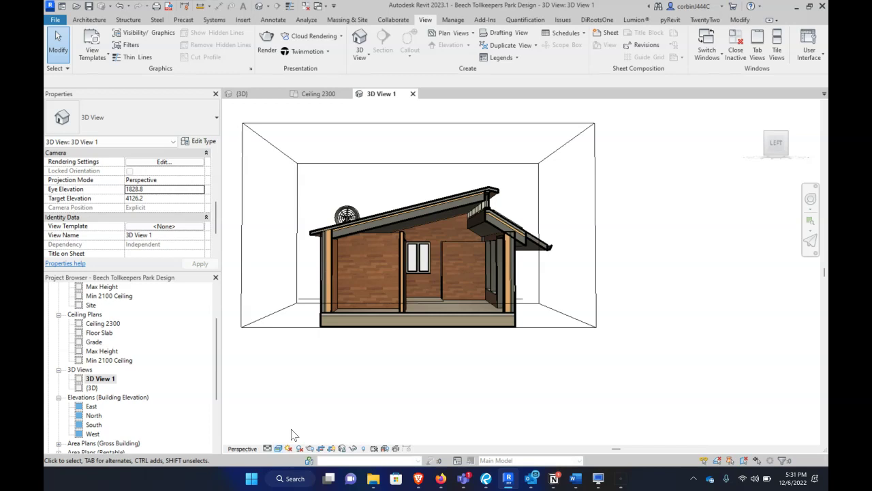
scroll(295, 299, "up", 3)
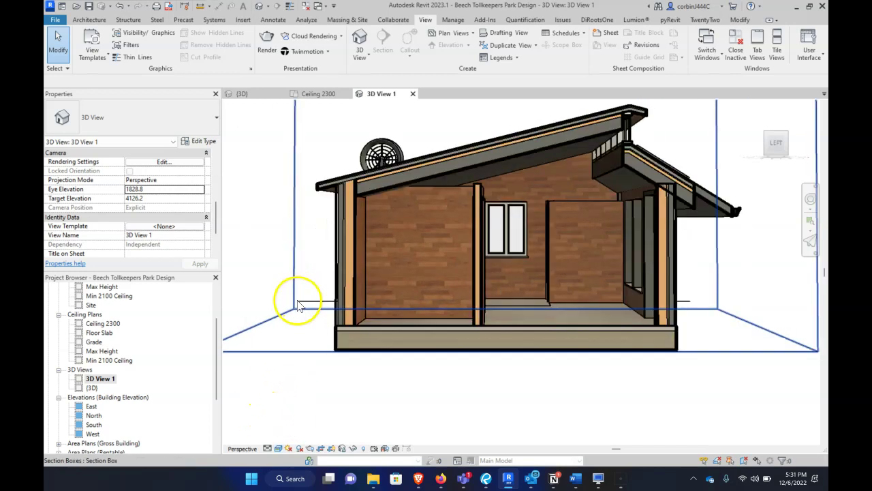
scroll(297, 305, "down", 1)
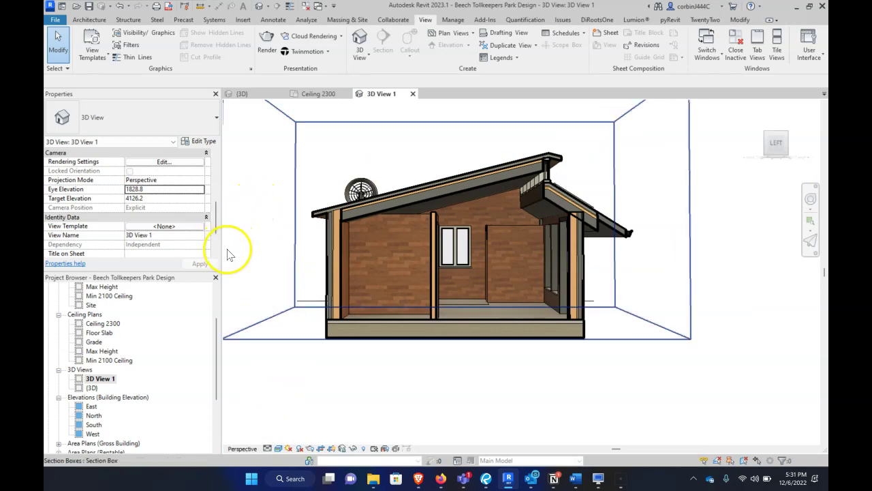
scroll(227, 250, "down", 2)
scroll(280, 210, "down", 2)
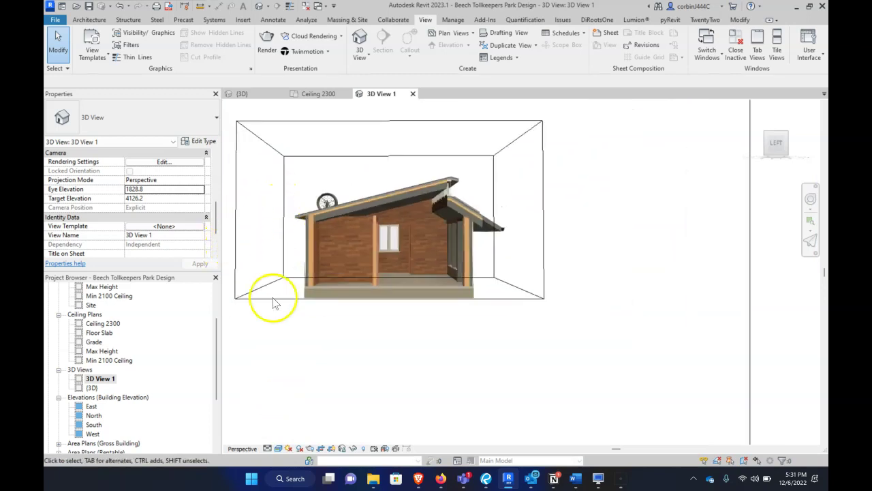
left_click(279, 448)
left_click(293, 405)
scroll(276, 269, "up", 3)
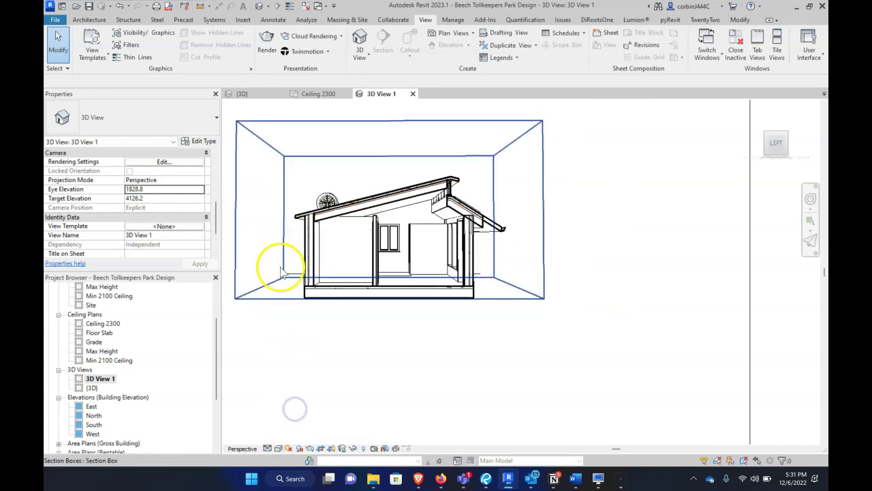
scroll(281, 279, "down", 2)
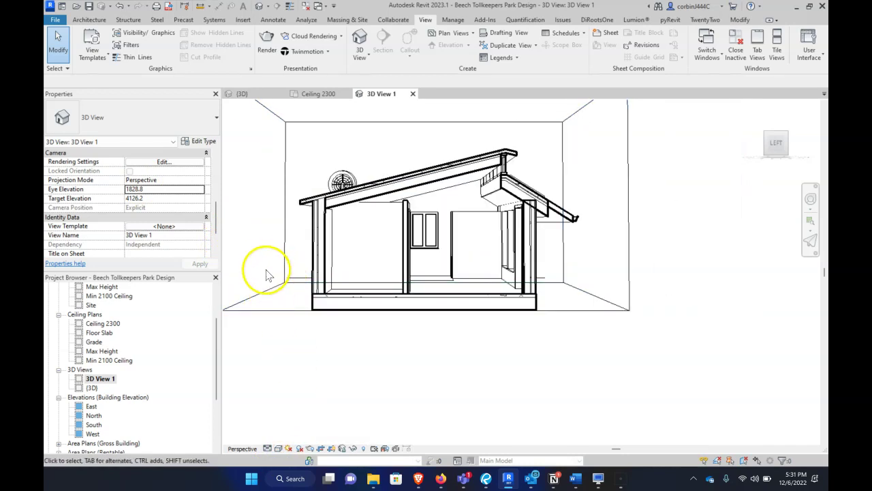
Open Visibility/Graphic Overrides with VV and give Walls a solid black cut pattern
key("v")
key("v")
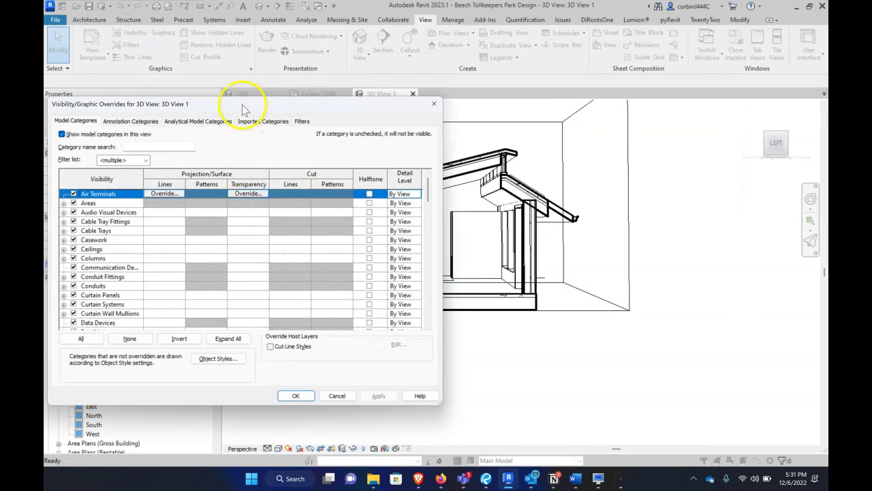
left_click_drag(235, 94, 437, 92)
scroll(351, 288, "down", 15)
left_click(354, 299)
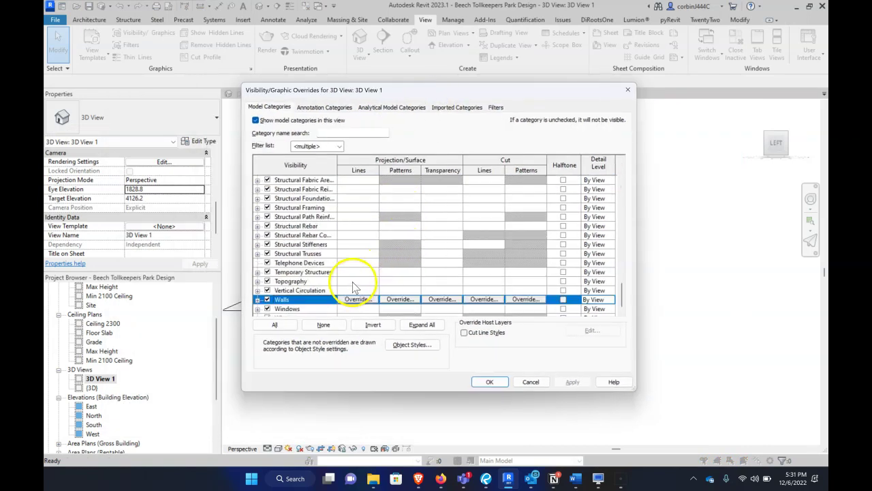
left_click(522, 300)
left_click(436, 208)
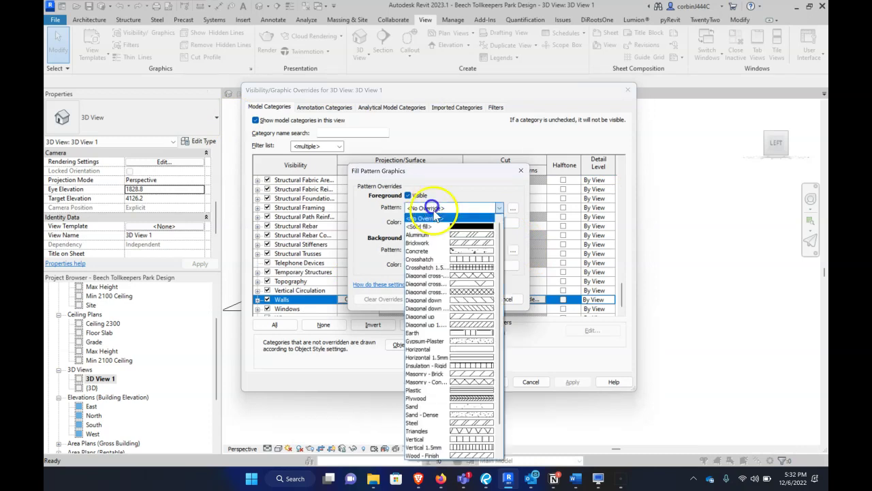
left_click(442, 230)
left_click(443, 221)
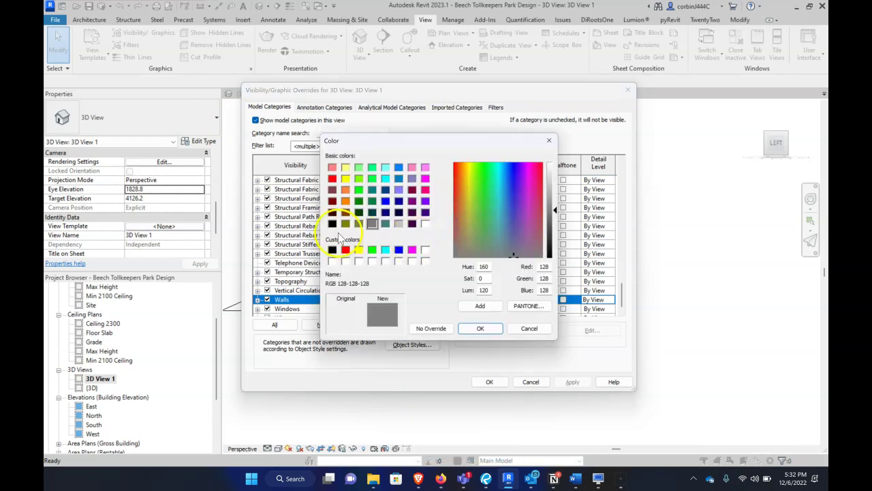
left_click(332, 223)
left_click(481, 328)
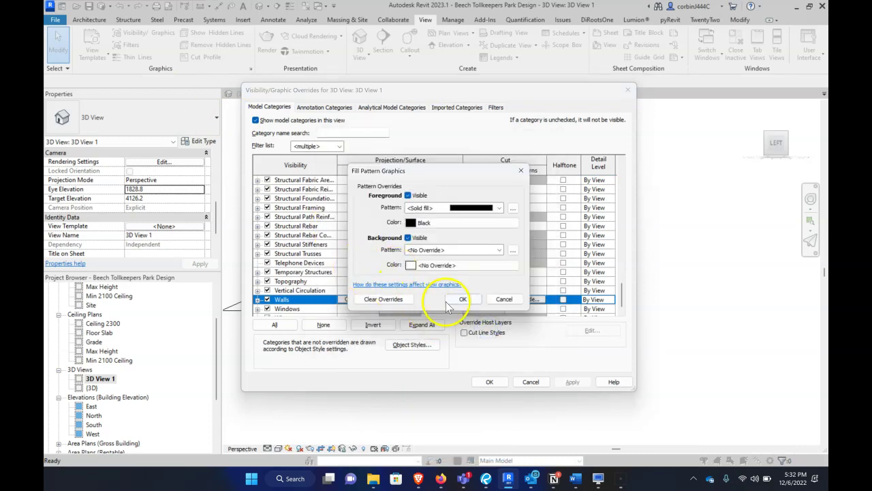
left_click(449, 300)
Override the Roofs cut pattern to Solid fill in black
scroll(423, 245, "up", 8)
left_click(437, 191)
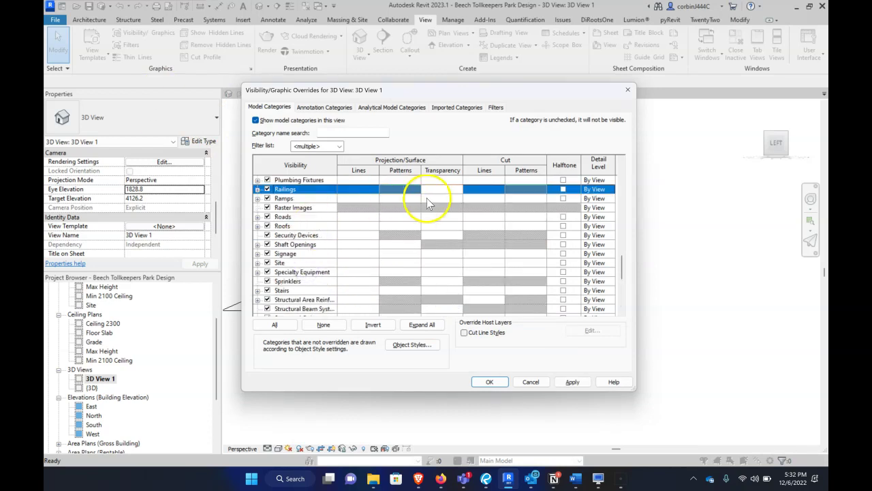
left_click(494, 226)
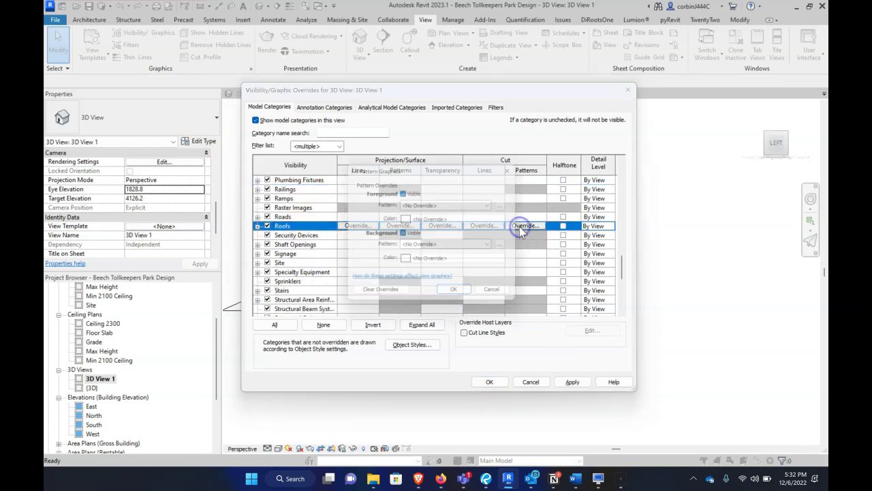
left_click(520, 227)
left_click(480, 208)
left_click(479, 226)
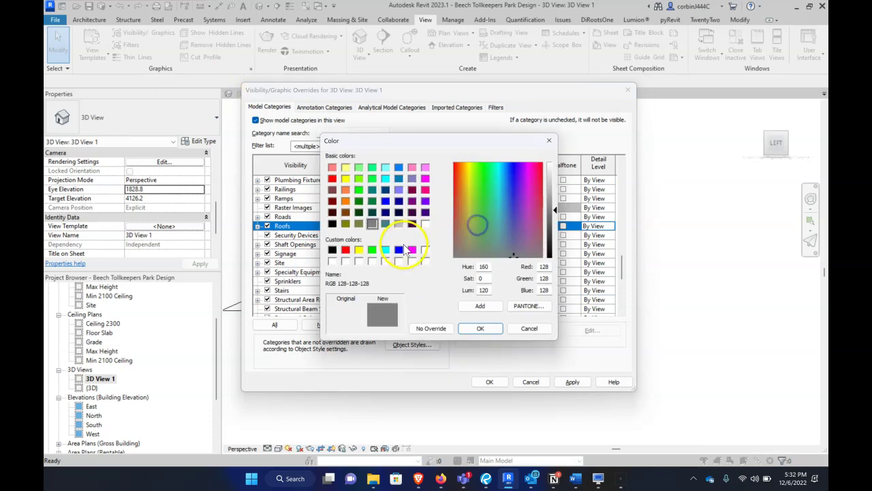
left_click(332, 224)
left_click(480, 328)
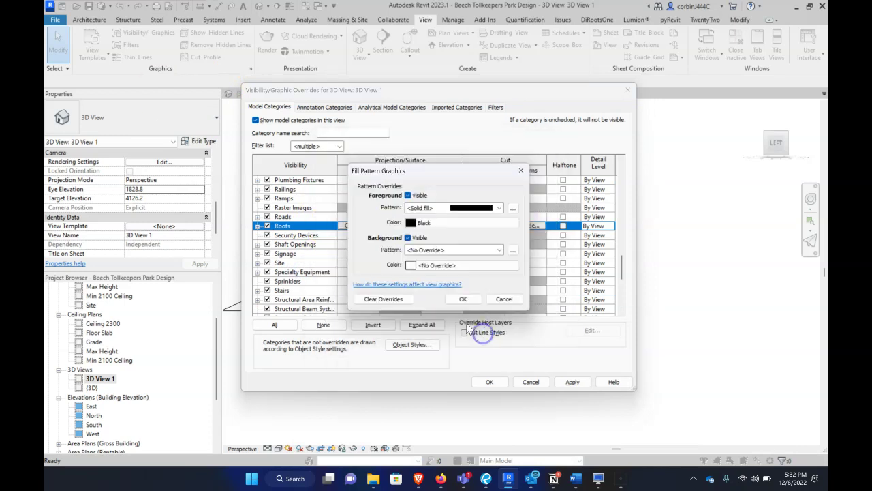
left_click(462, 299)
Override the Floors cut pattern to Solid fill in black
left_click(308, 272)
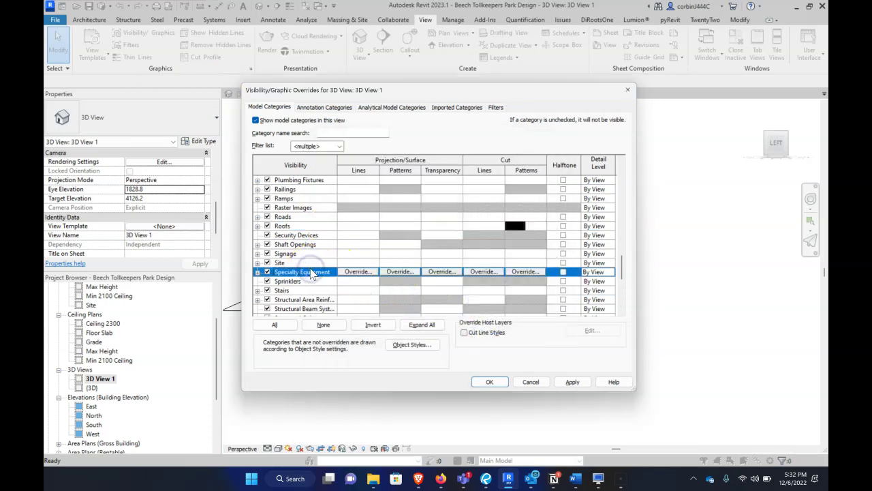
key("f")
left_click(529, 226)
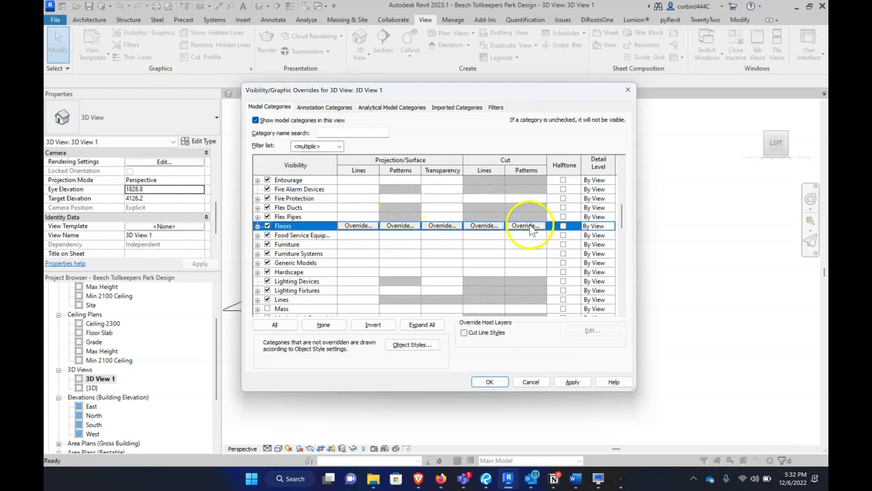
left_click(524, 225)
left_click(463, 207)
left_click(458, 223)
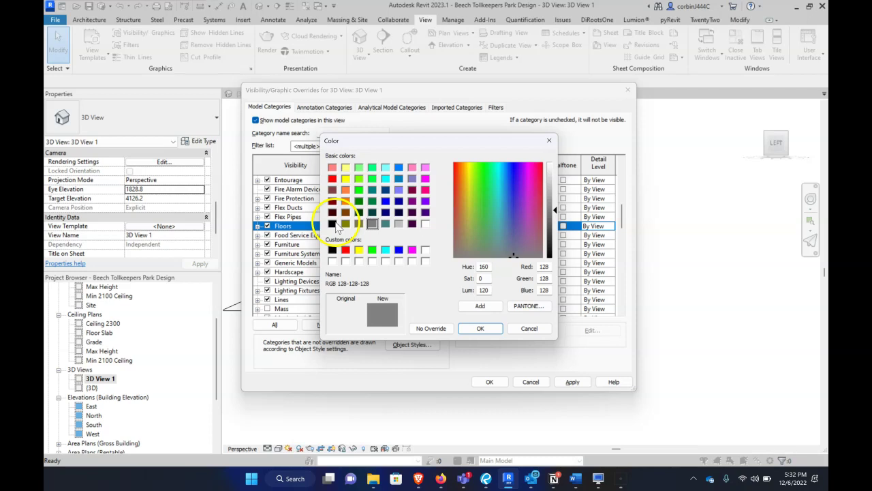
left_click(332, 224)
left_click(480, 327)
left_click(468, 298)
left_click(341, 283)
Set the Topography cut pattern override to a solid white fill
scroll(341, 286, "down", 10)
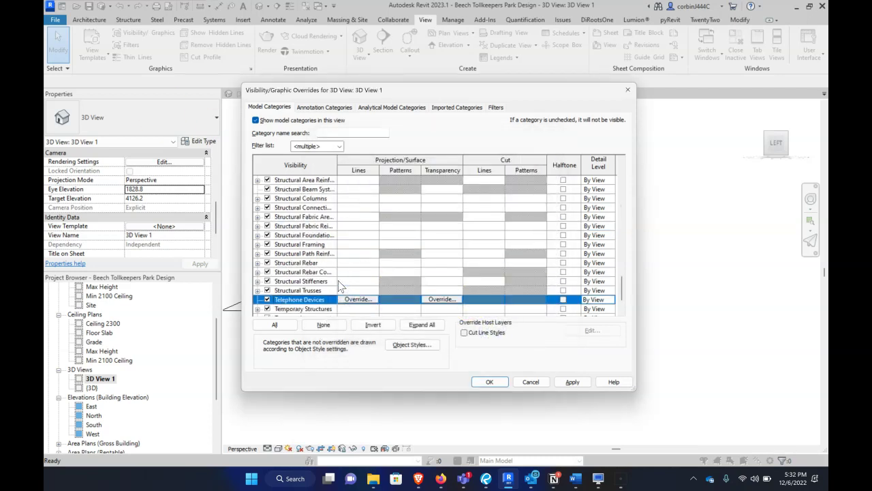
left_click(392, 283)
left_click(520, 299)
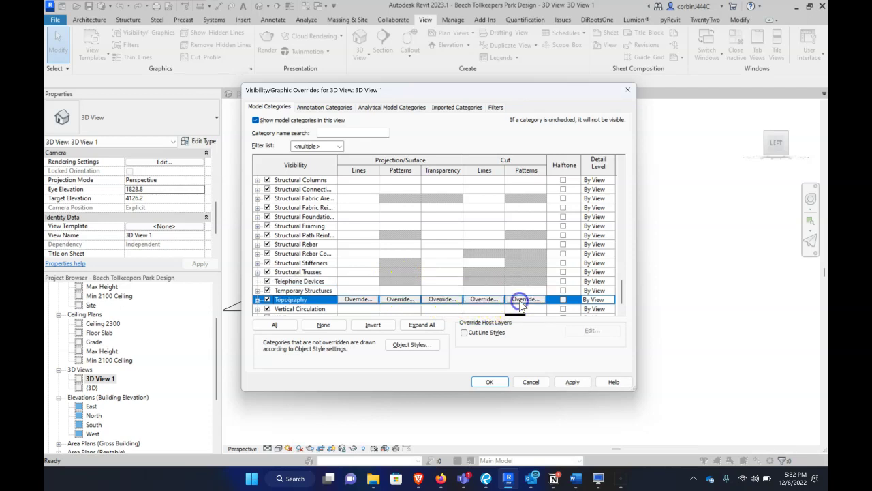
left_click(453, 208)
left_click(448, 223)
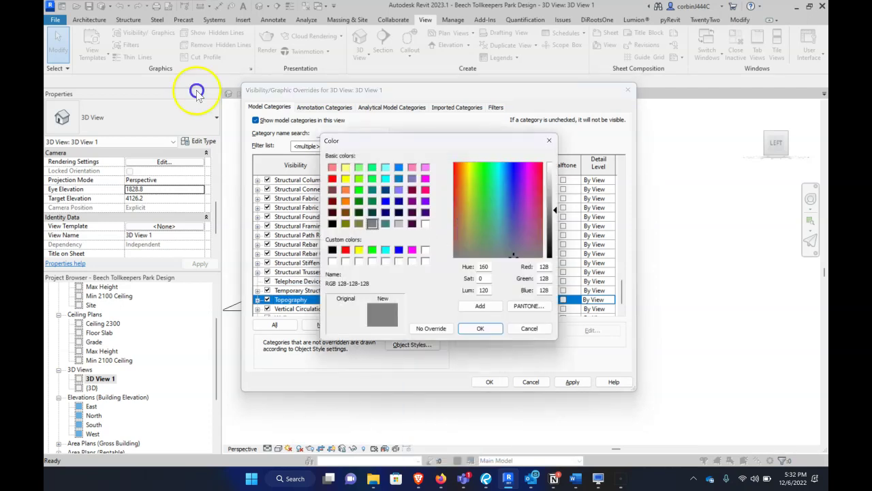
left_click(425, 225)
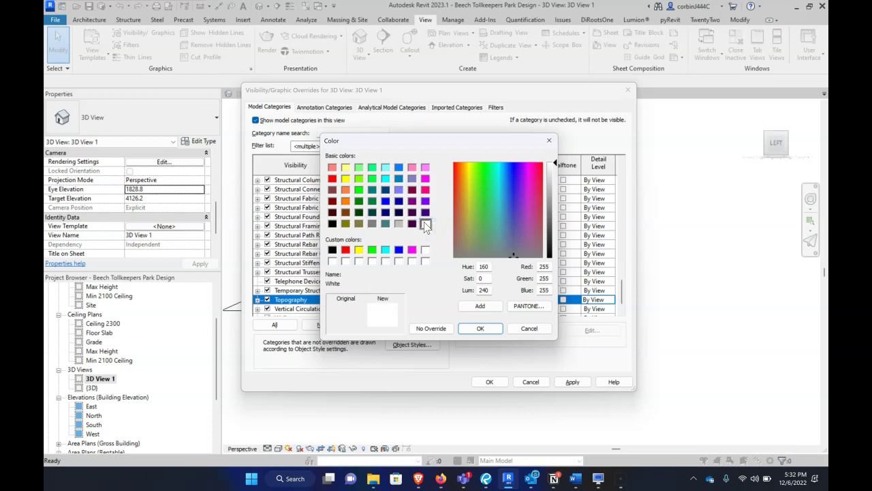
left_click(481, 328)
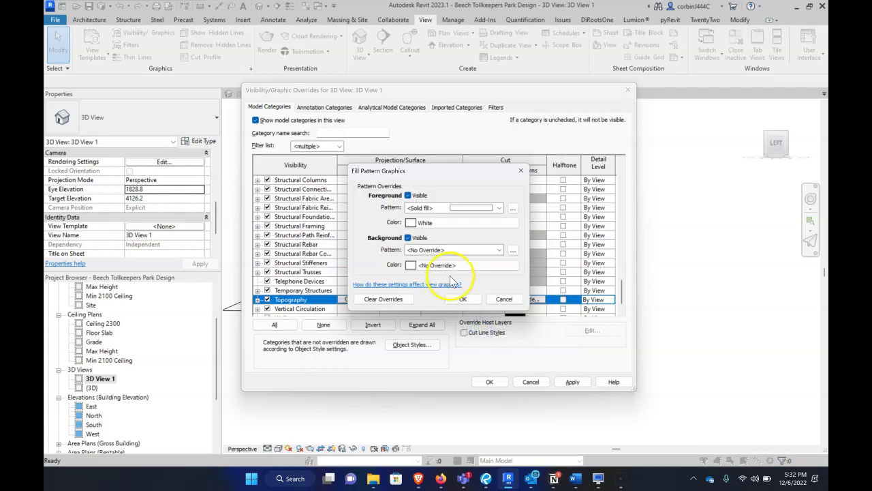
left_click(467, 298)
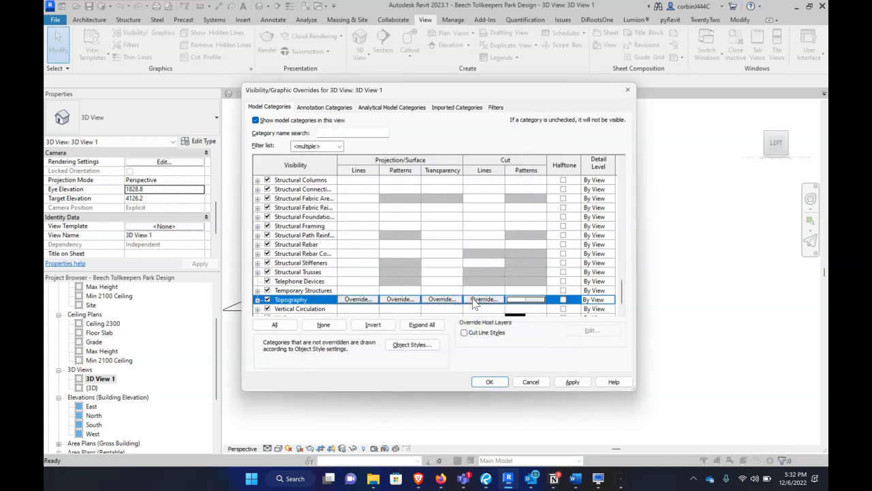
Give Topography cut lines weight 5 and apply the overrides with OK
left_click(473, 299)
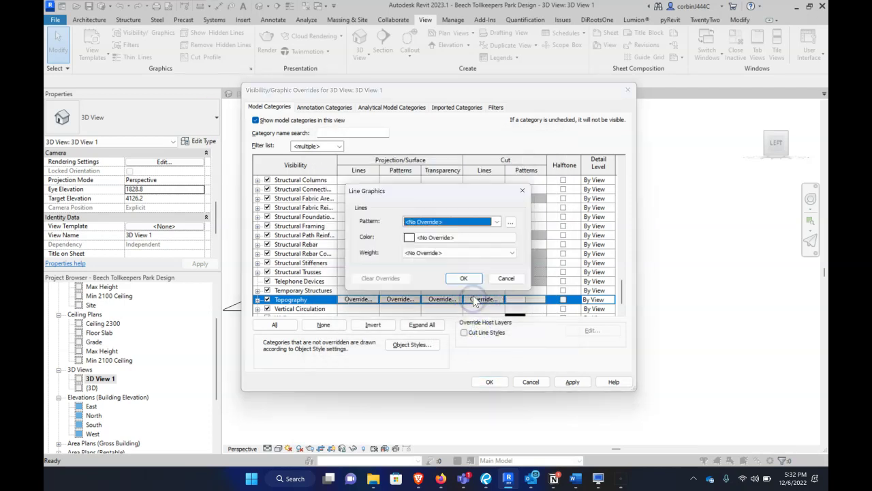
left_click(429, 255)
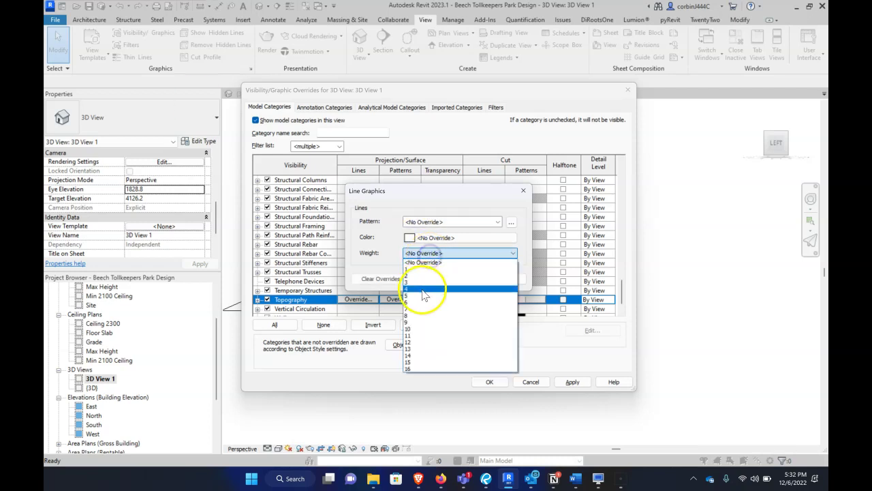
left_click(425, 300)
left_click(453, 280)
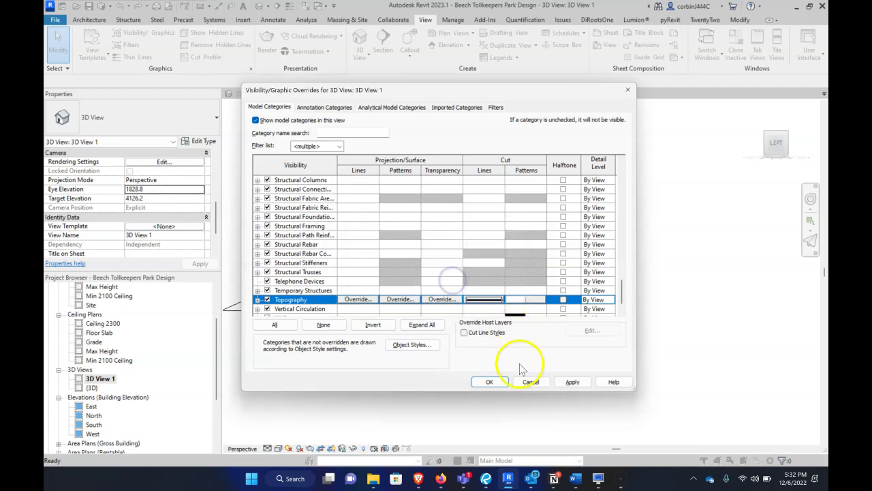
left_click(490, 381)
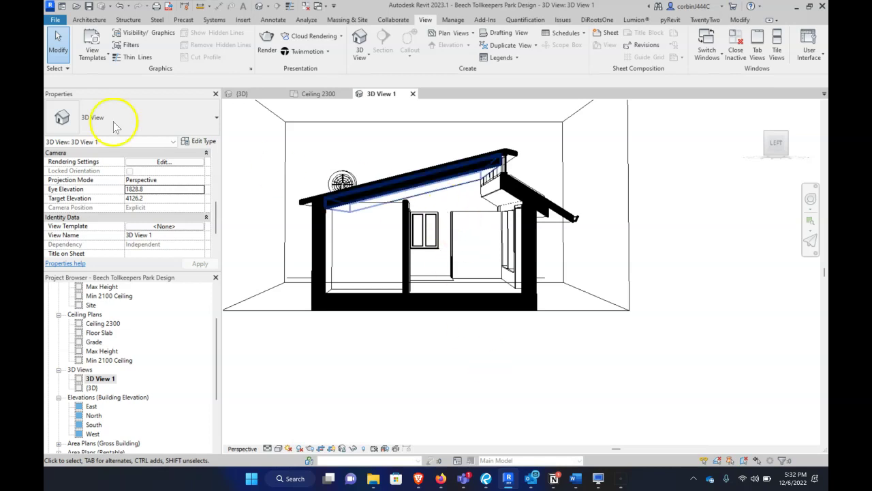
In the {3D} view, start a toposurface with four boundary points around the cabin
left_click(242, 93)
scroll(386, 164, "down", 2)
left_click(131, 10)
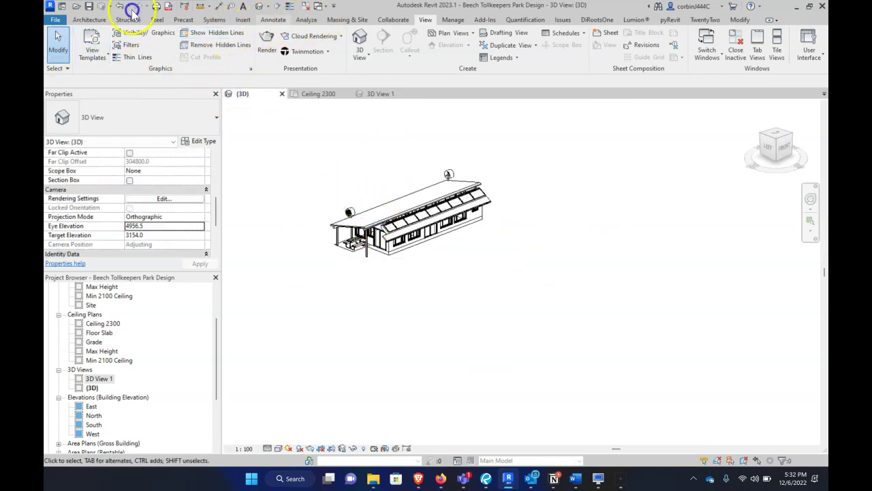
left_click(285, 24)
left_click(347, 19)
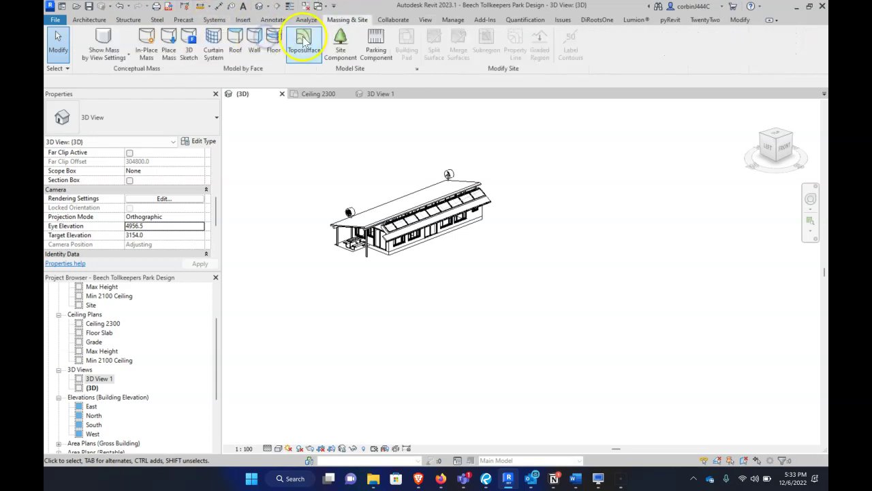
left_click(301, 41)
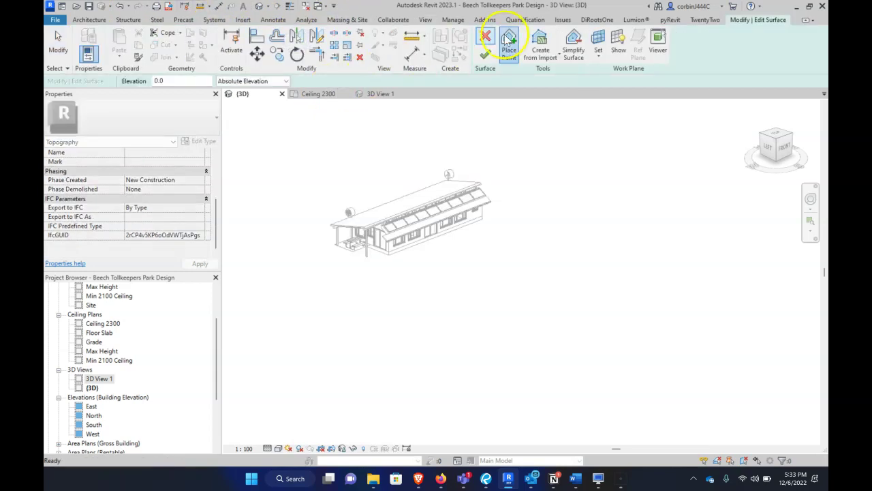
left_click(230, 229)
left_click(398, 137)
left_click(580, 205)
left_click(344, 336)
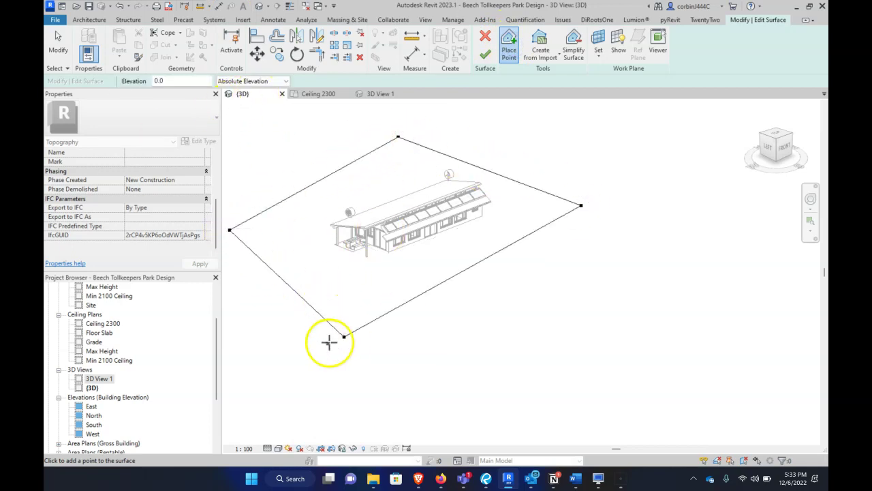
key("Escape")
Pull two corner points closer to the cabin and add two points at elevation -1200
left_click_drag(359, 282, 360, 273)
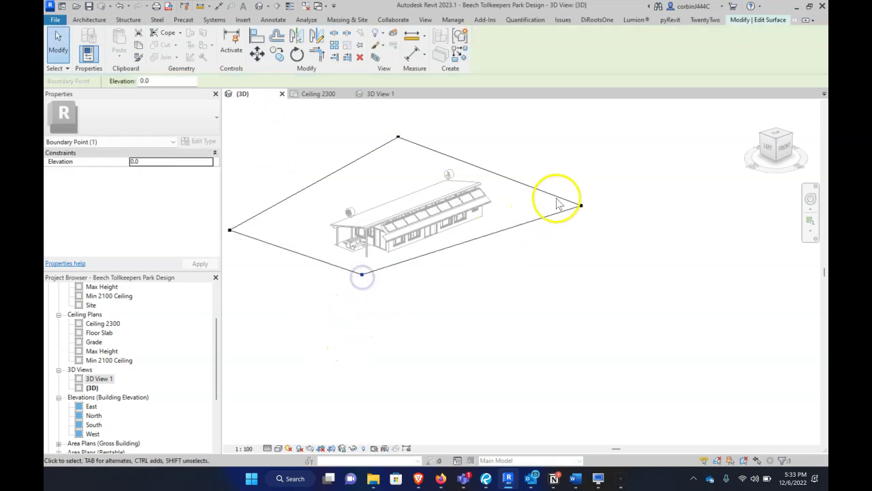
left_click_drag(580, 204, 542, 203)
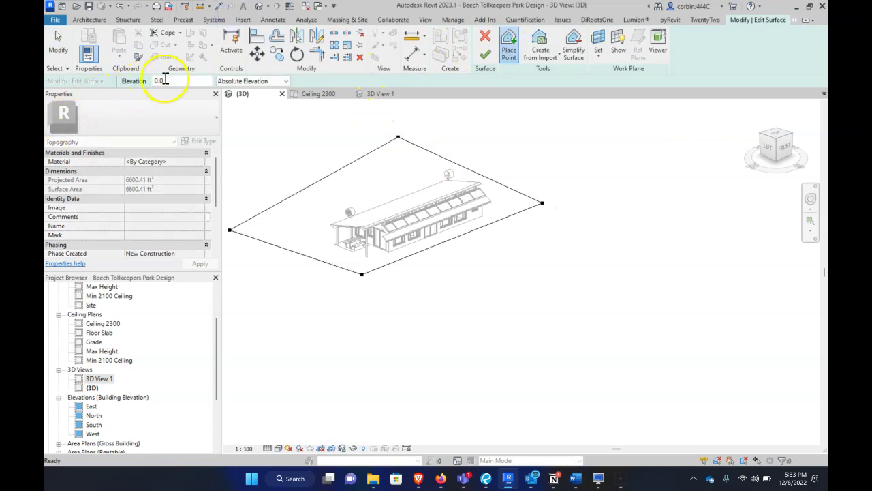
left_click(111, 82)
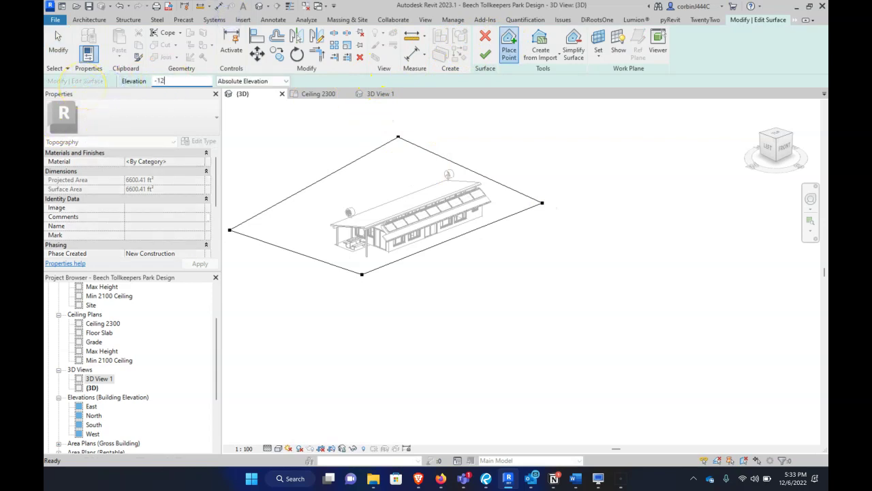
left_click(423, 327)
left_click(579, 232)
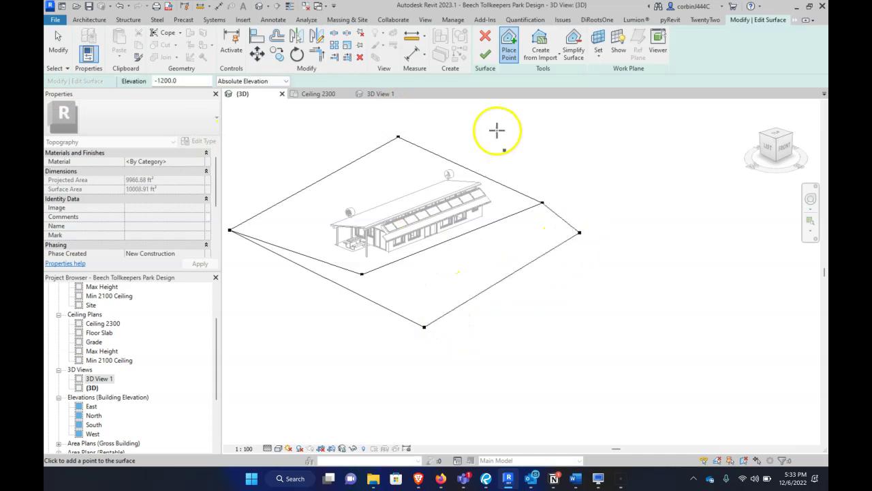
Finish the toposurface edit with 3D View 1 showing
left_click(371, 93)
scroll(488, 236, "down", 3)
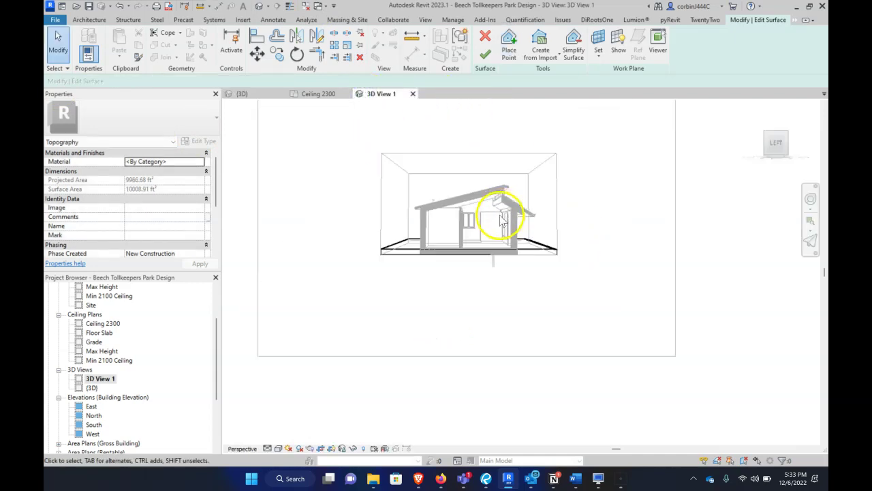
scroll(491, 239, "up", 3)
left_click(485, 58)
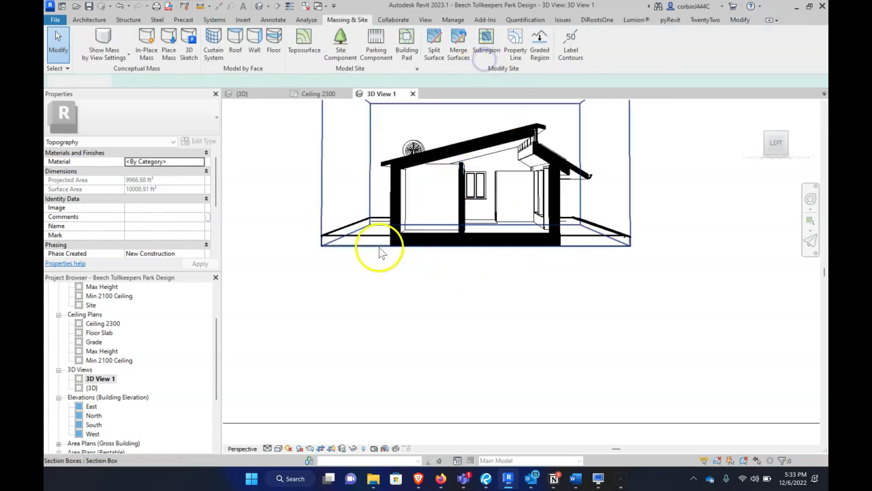
scroll(334, 238, "up", 4)
scroll(576, 195, "down", 5)
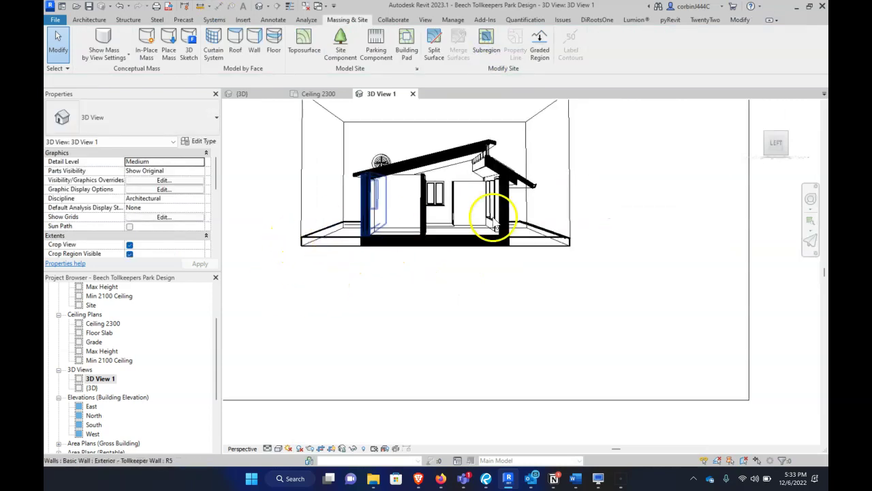
scroll(570, 202, "down", 2)
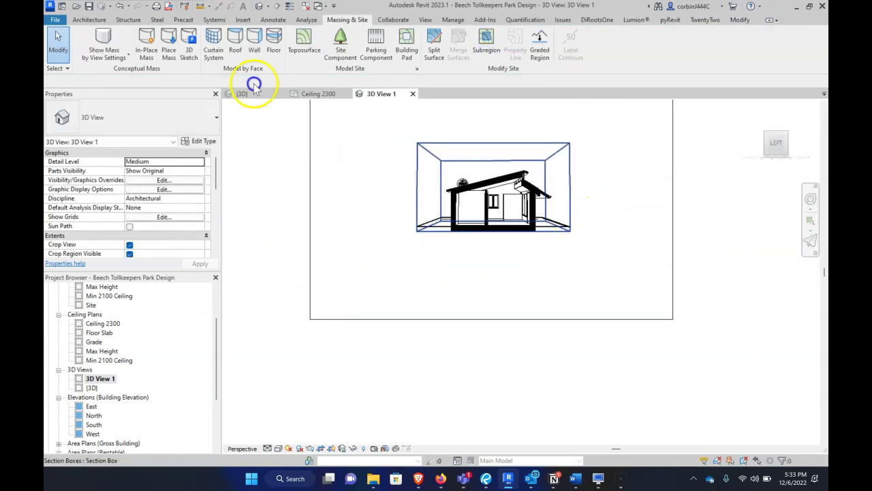
Widen the section box left and right and extend it downward to reveal the sloping grade
left_click(569, 209)
left_click_drag(568, 203, 583, 188)
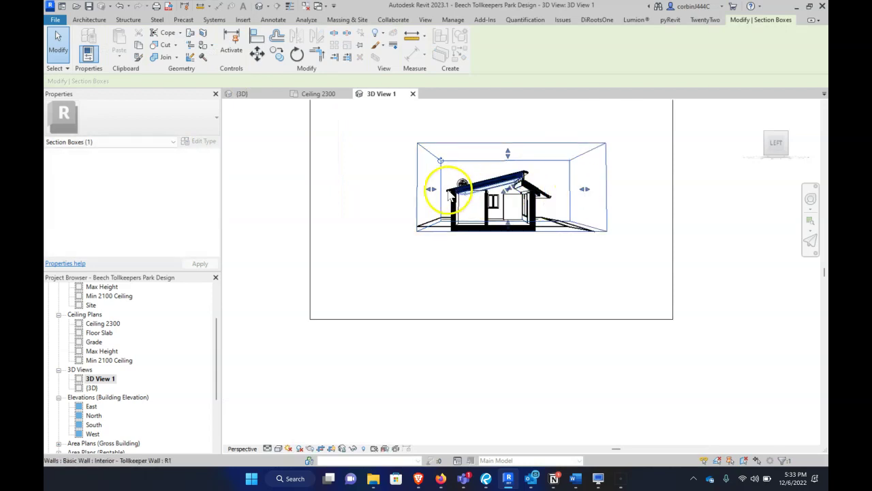
left_click_drag(443, 189, 371, 190)
left_click_drag(477, 220, 482, 256)
scroll(592, 211, "up", 4)
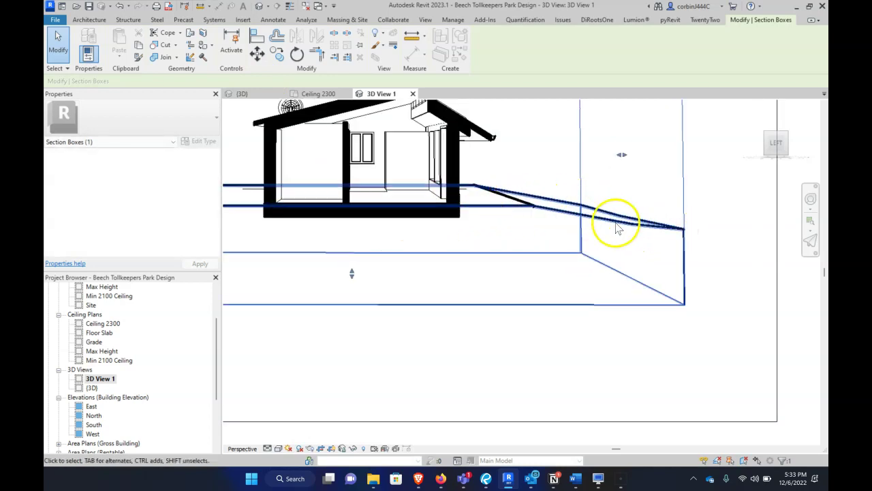
left_click(634, 266)
scroll(654, 335, "down", 2)
scroll(340, 221, "up", 2)
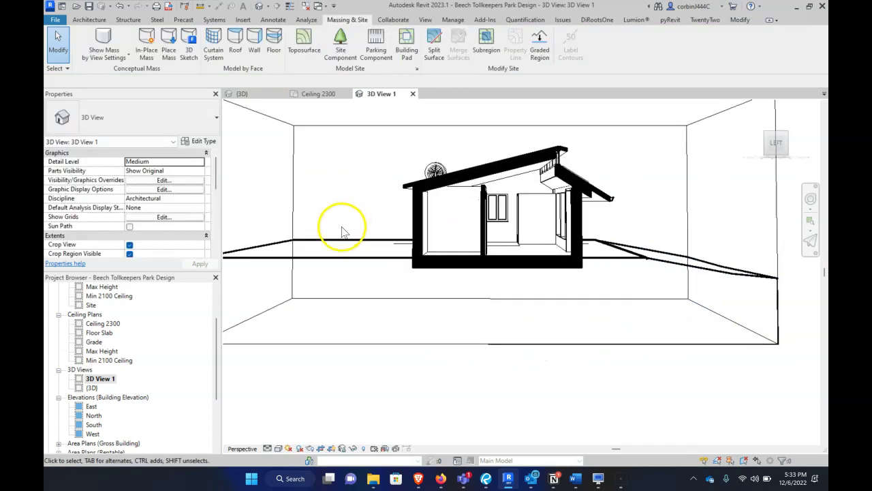